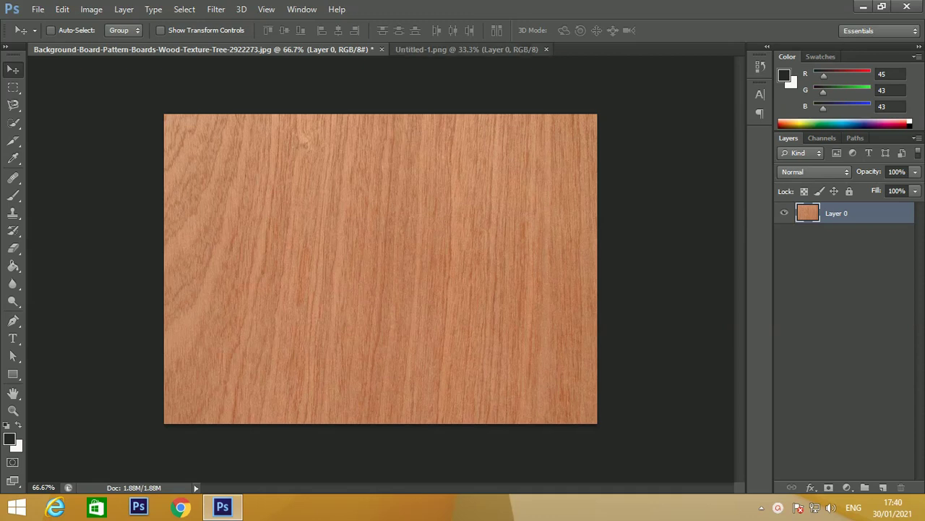
# Drag the black Facebook logo from Untitled-1 onto the wood document as a new layer.
pyautogui.click(466, 49)
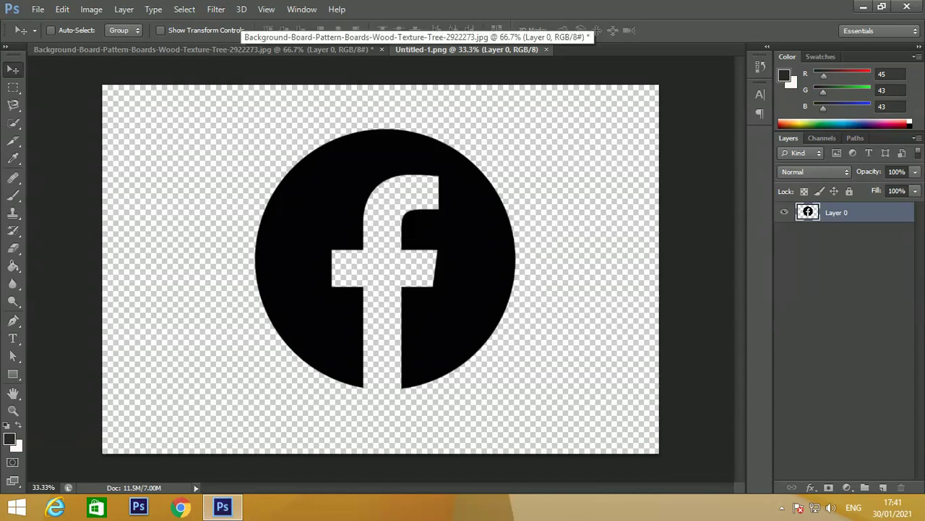
pyautogui.click(238, 49)
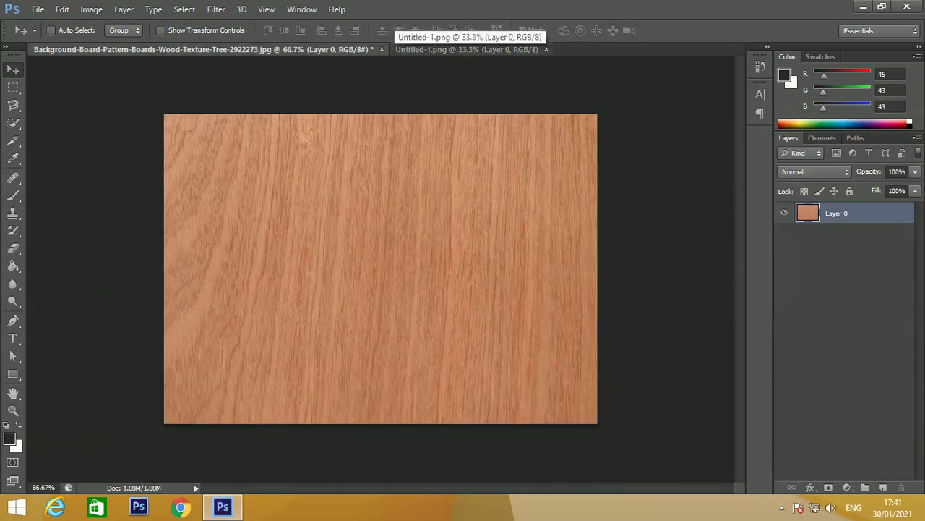
pyautogui.hotkey('ctrl', 'Tab')
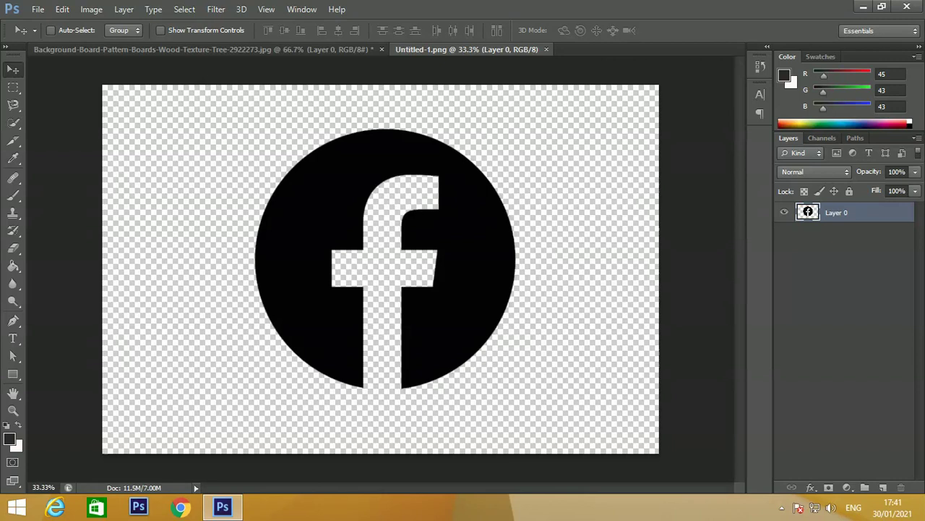
pyautogui.moveTo(387, 145); pyautogui.dragTo(217, 49)
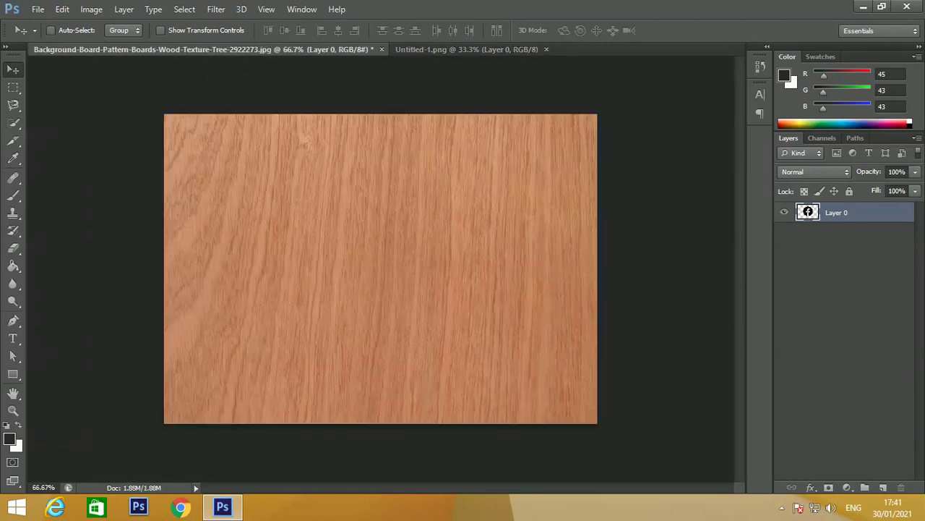
pyautogui.moveTo(304, 144); pyautogui.dragTo(383, 239)
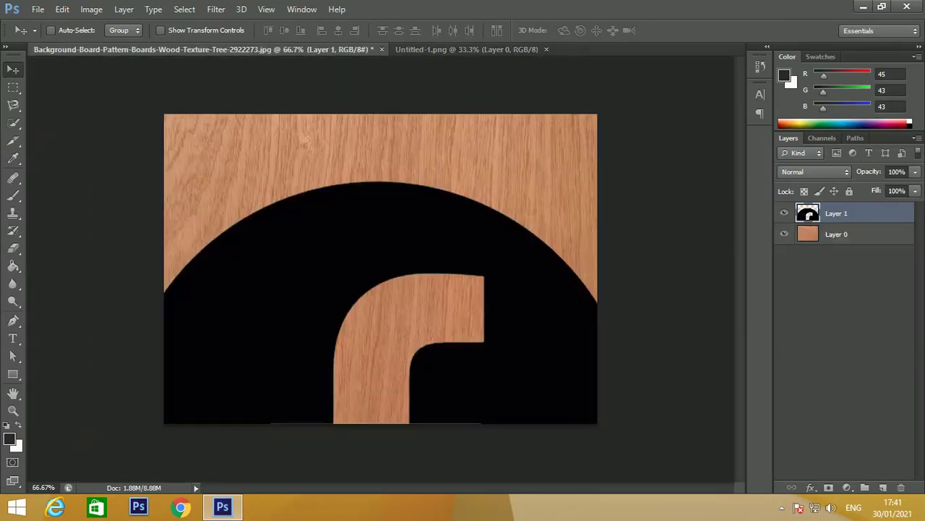
# Scale the logo to about 47 percent and centre it on the wood.
pyautogui.hotkey('ctrl', 't')
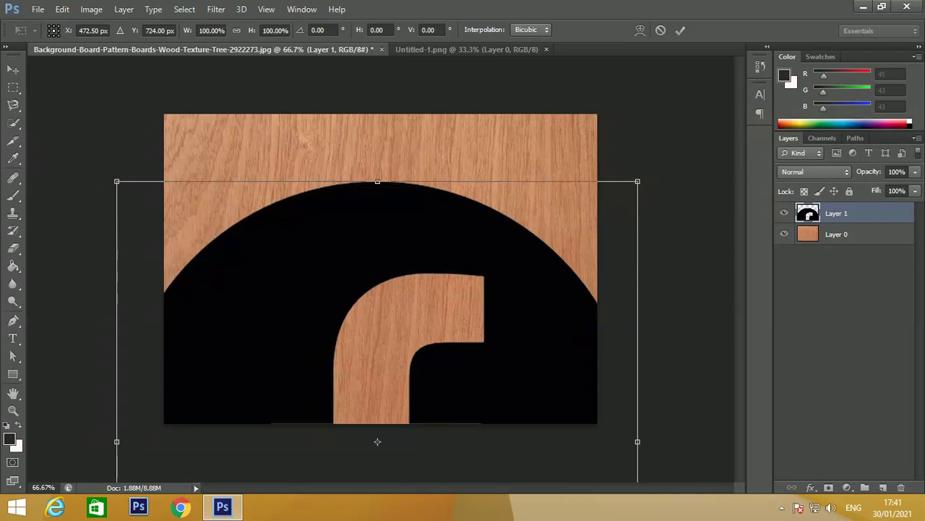
pyautogui.moveTo(116, 182); pyautogui.dragTo(275, 337)
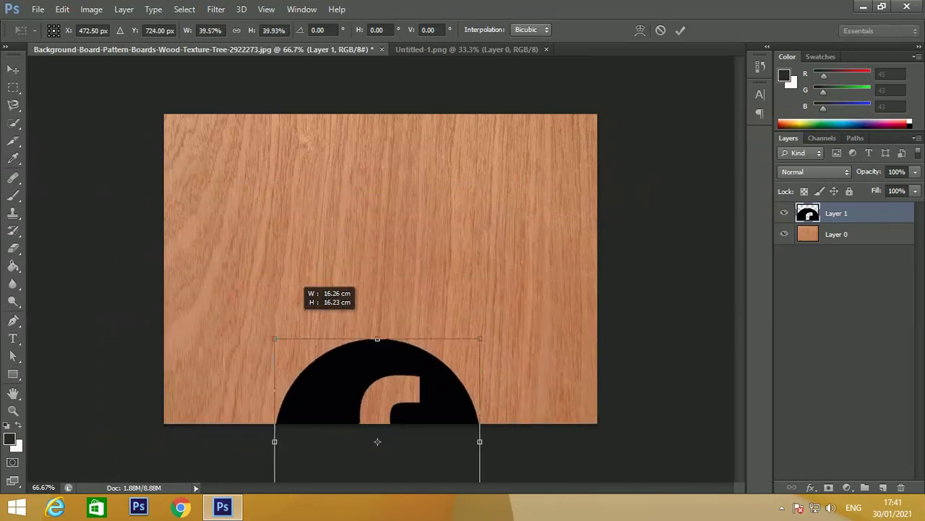
pyautogui.moveTo(387, 330); pyautogui.dragTo(382, 154)
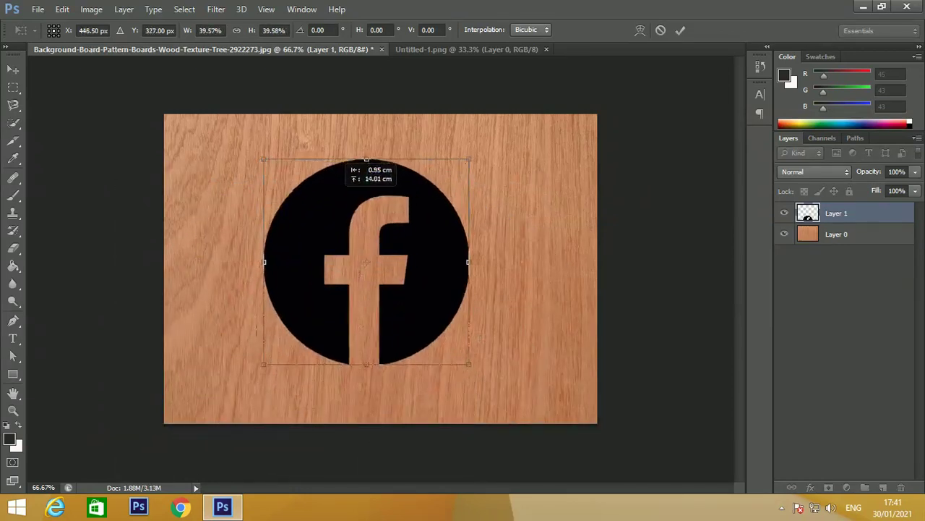
pyautogui.moveTo(475, 363); pyautogui.dragTo(496, 385)
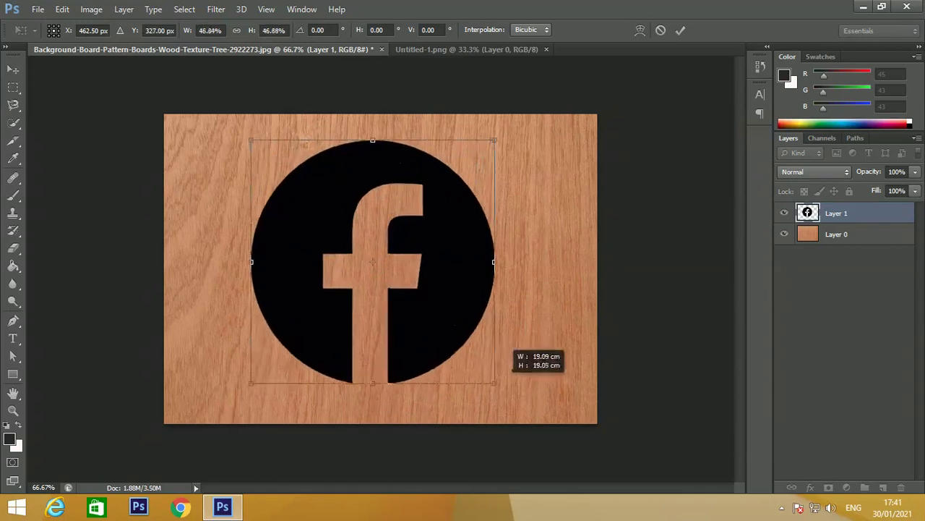
pyautogui.press('Return')
pyautogui.moveTo(455, 291); pyautogui.dragTo(470, 293)
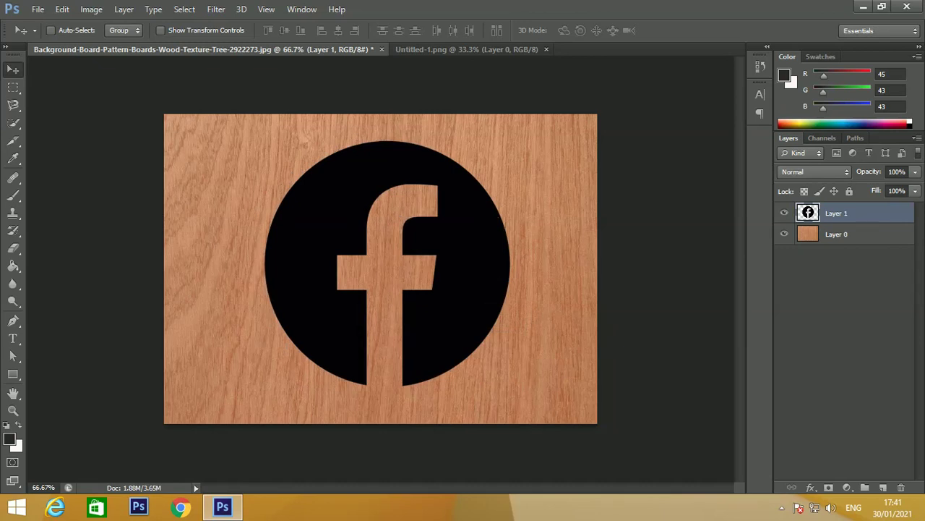
pyautogui.click(915, 191)
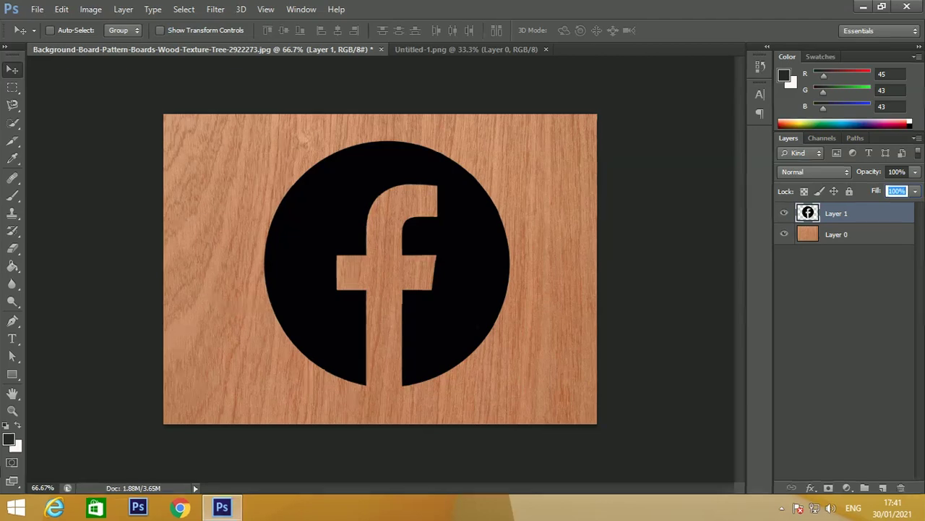
# Set the logo layer's Fill to 25% and its blend mode to Color Burn.
pyautogui.write('25')
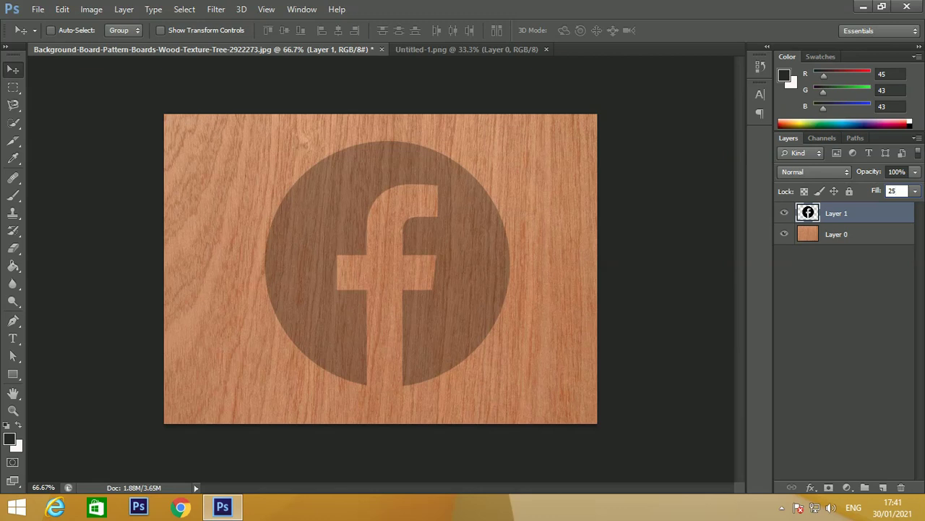
pyautogui.click(815, 171)
pyautogui.press('Up')
pyautogui.press('Up')
pyautogui.press('Up')
pyautogui.press('Up')
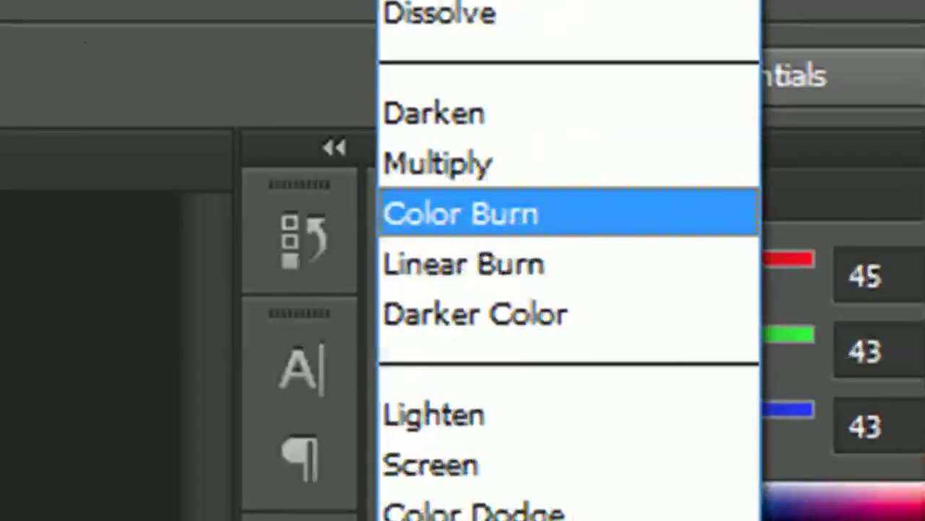
pyautogui.press('Return')
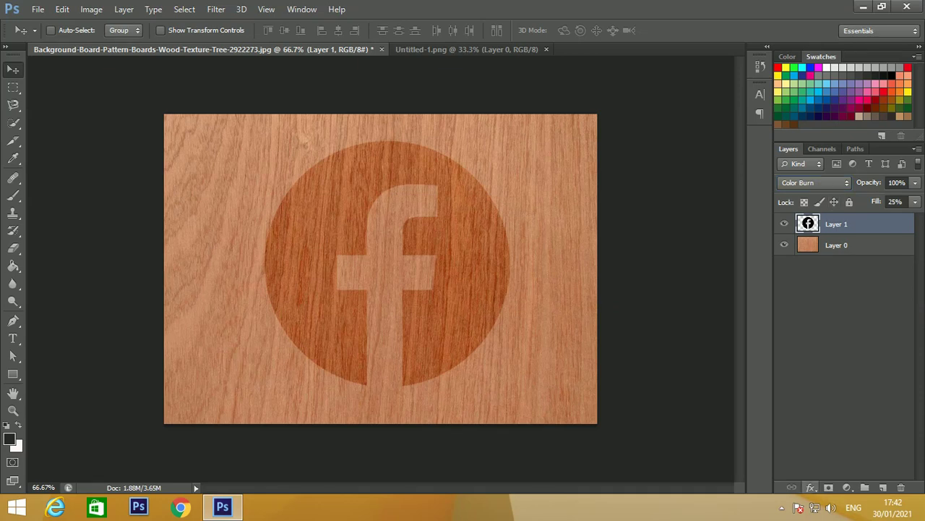
pyautogui.click(811, 487)
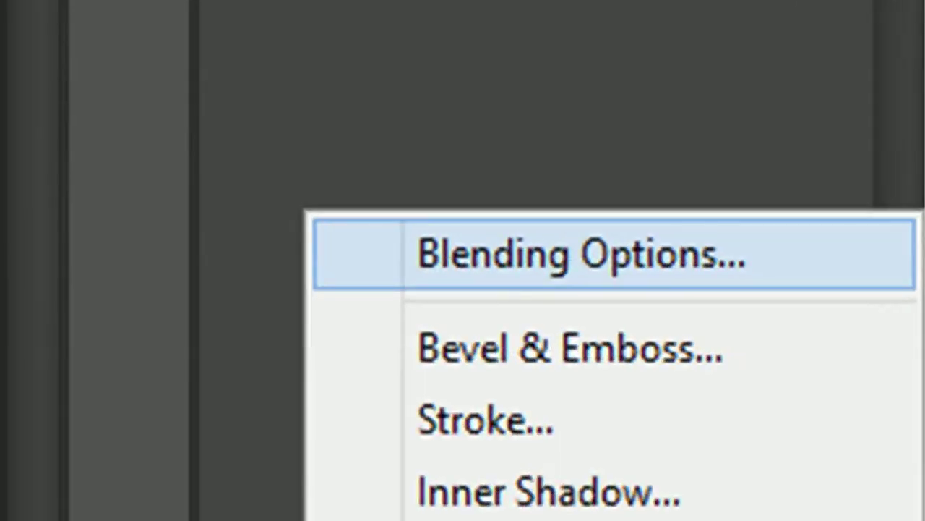
# Turn on Bevel & Emboss with Inner Bevel style and Chisel Hard technique.
pyautogui.click(854, 325)
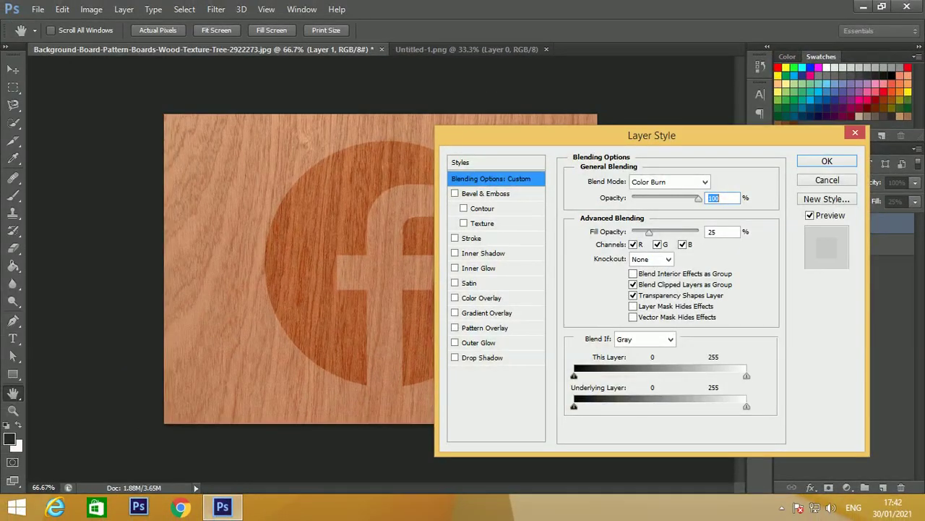
pyautogui.click(485, 193)
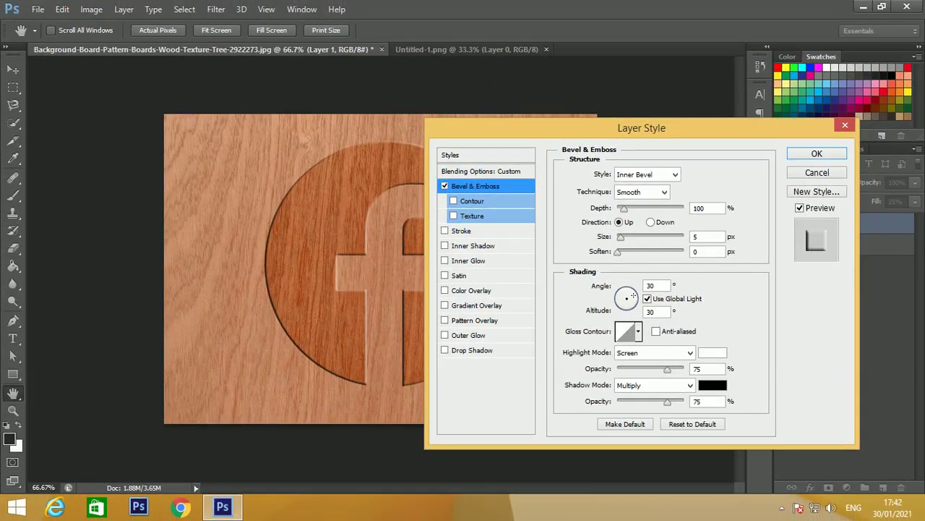
pyautogui.click(647, 174)
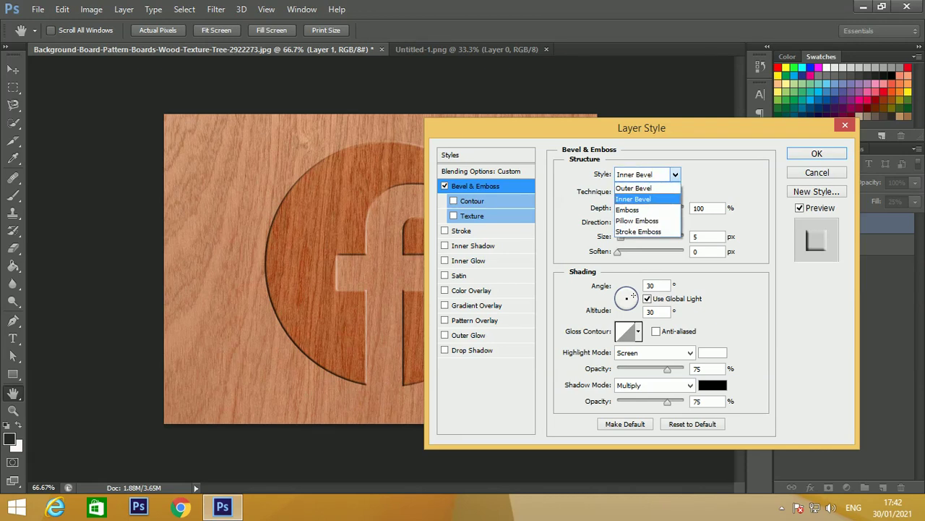
pyautogui.click(633, 199)
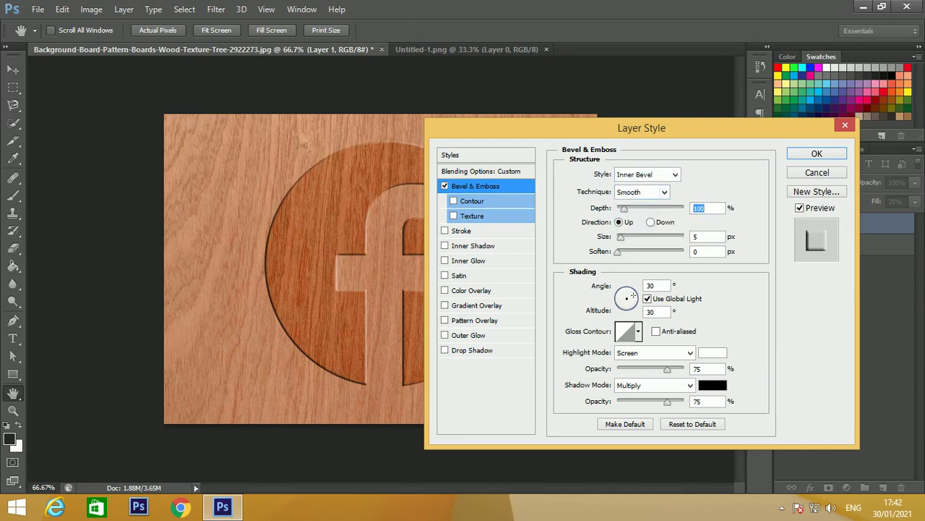
pyautogui.click(639, 192)
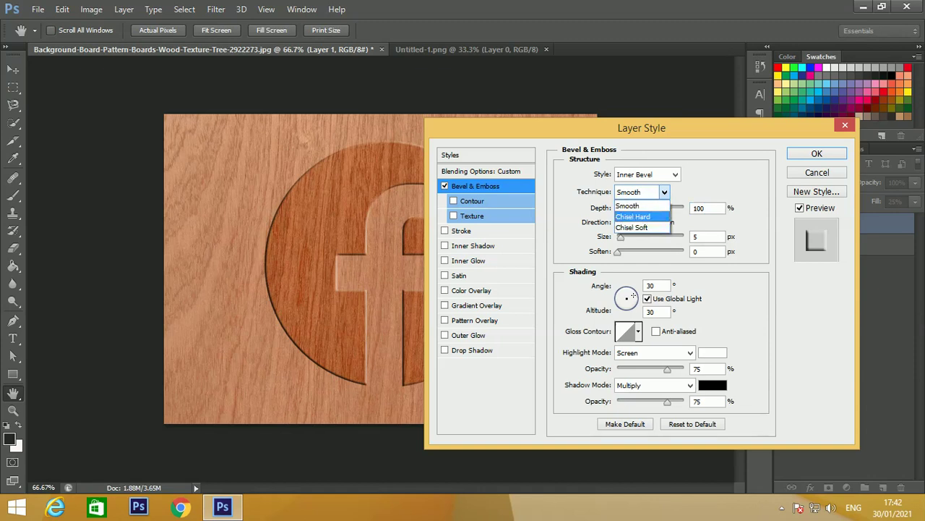
pyautogui.press('Return')
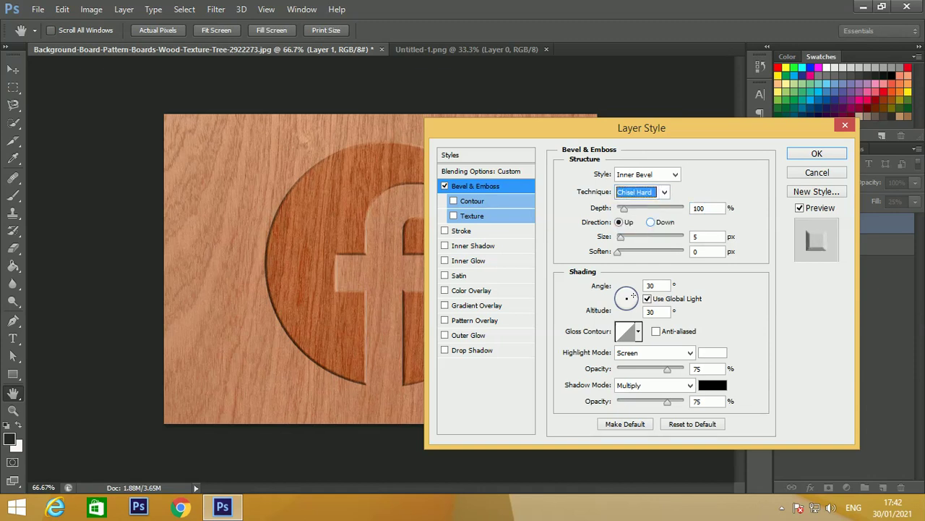
# Set the bevel to 160% depth, direction Down, 8 px size and 120° angle.
pyautogui.press('Tab')
pyautogui.hotkey('shift', 'Up')
pyautogui.hotkey('shift', 'Up')
pyautogui.hotkey('shift', 'Up')
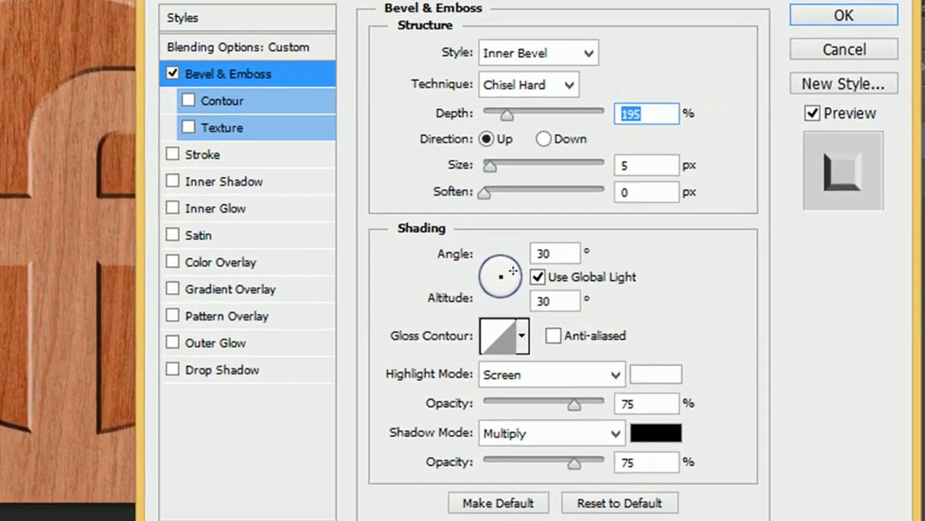
pyautogui.write('160')
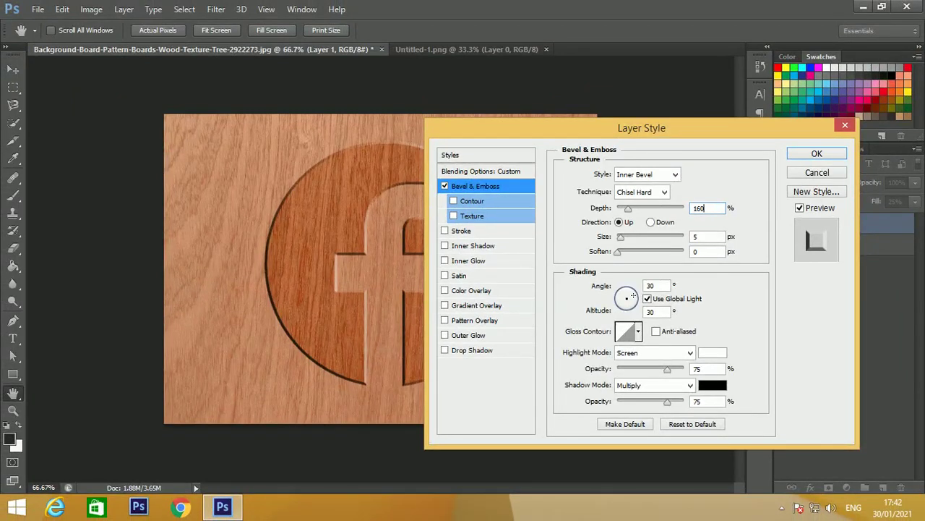
pyautogui.press('Tab')
pyautogui.press('Down')
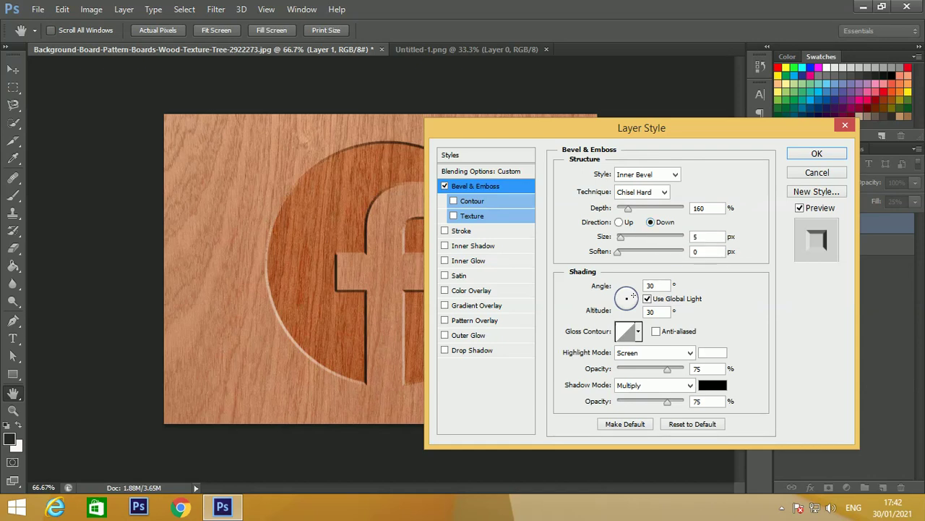
pyautogui.press('Tab')
pyautogui.press('Up')
pyautogui.press('Up')
pyautogui.press('Up')
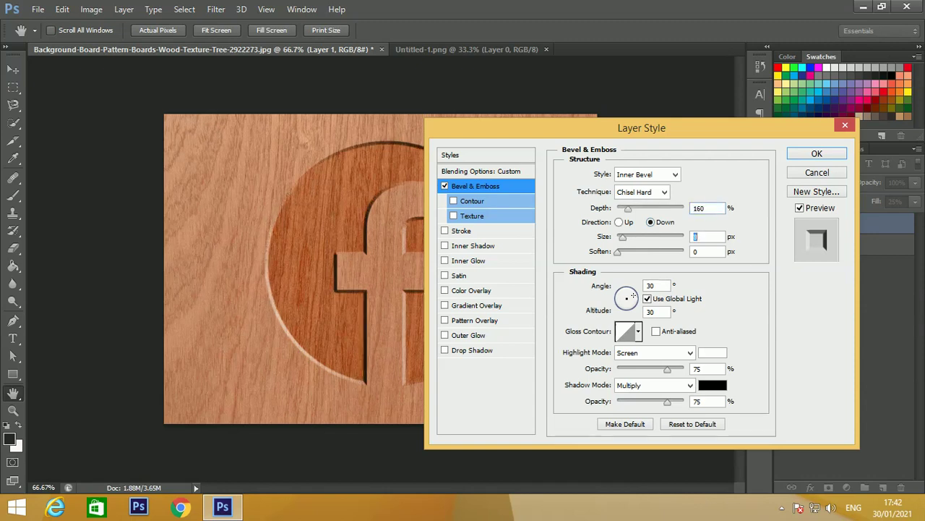
pyautogui.press('Down')
pyautogui.press('Down')
pyautogui.press('Down')
pyautogui.press('Down')
pyautogui.press('Down')
pyautogui.press('Down')
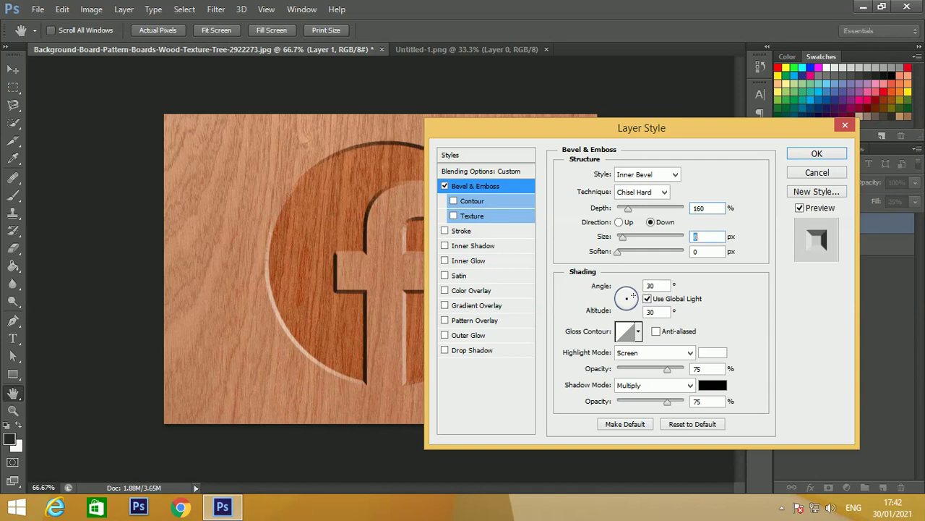
pyautogui.press('Tab')
pyautogui.press('Tab')
pyautogui.write('120')
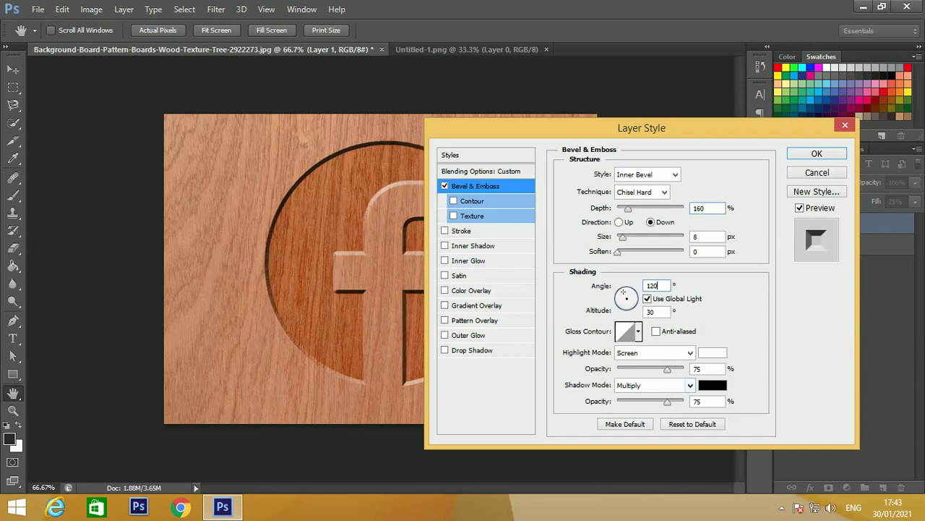
# Set the bevel Highlight Mode to Color Dodge with 50% opacity.
pyautogui.click(690, 352)
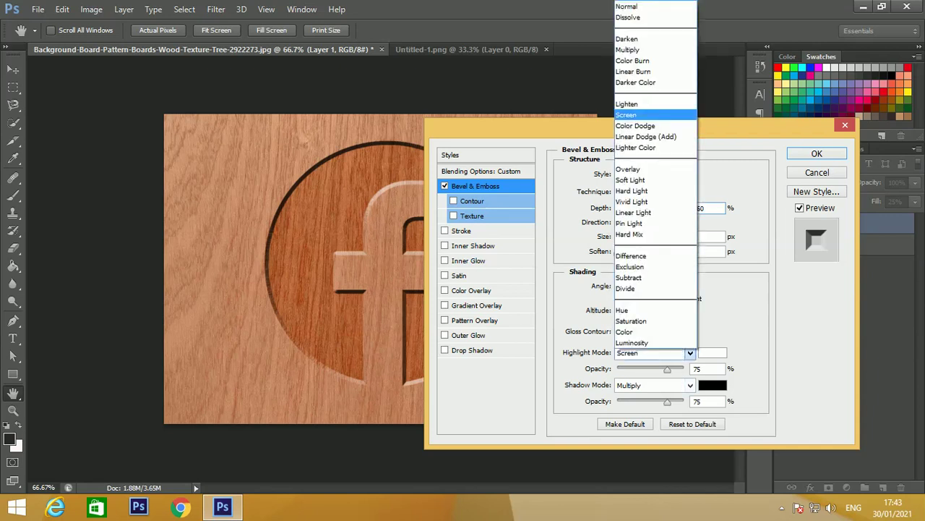
pyautogui.click(636, 125)
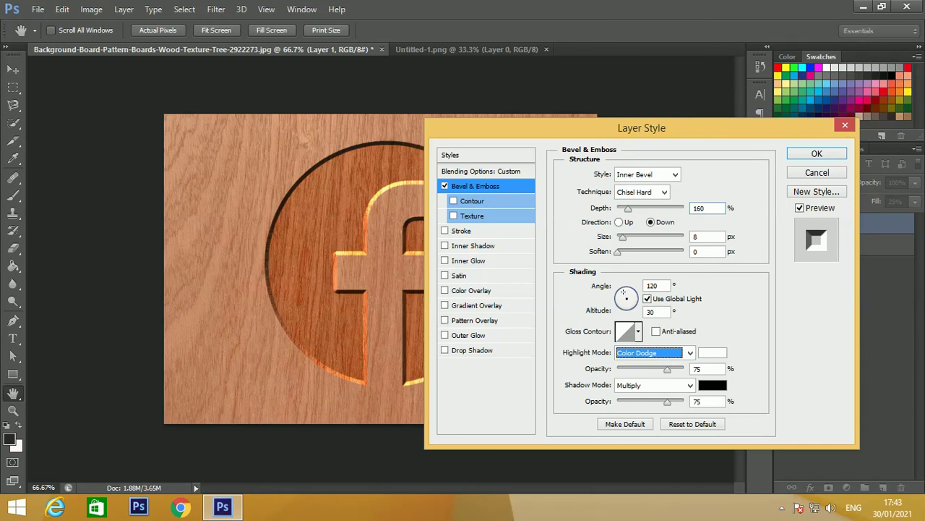
pyautogui.press('Tab')
pyautogui.write('50')
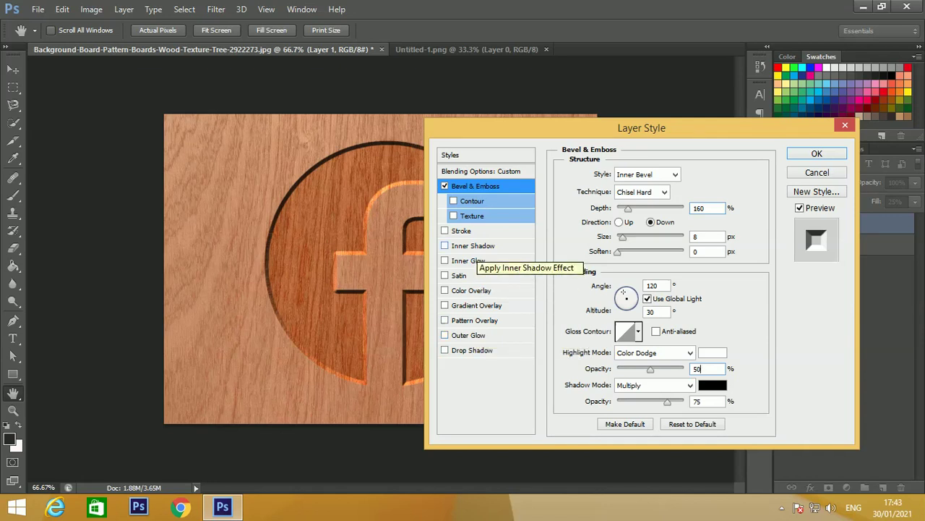
# Enable Inner Shadow with 20 px distance, 25% choke and 30 px size, then move the dialog aside.
pyautogui.click(473, 246)
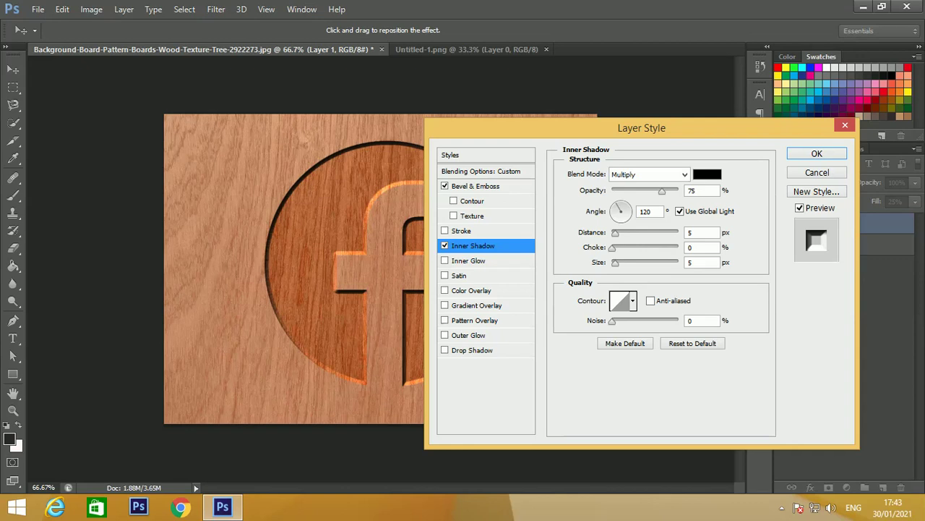
pyautogui.doubleClick(691, 232)
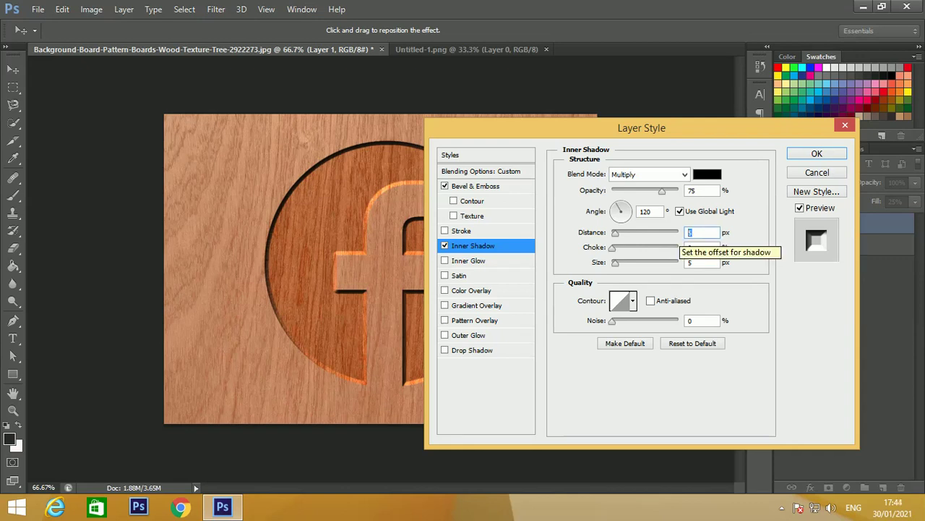
pyautogui.write('25')
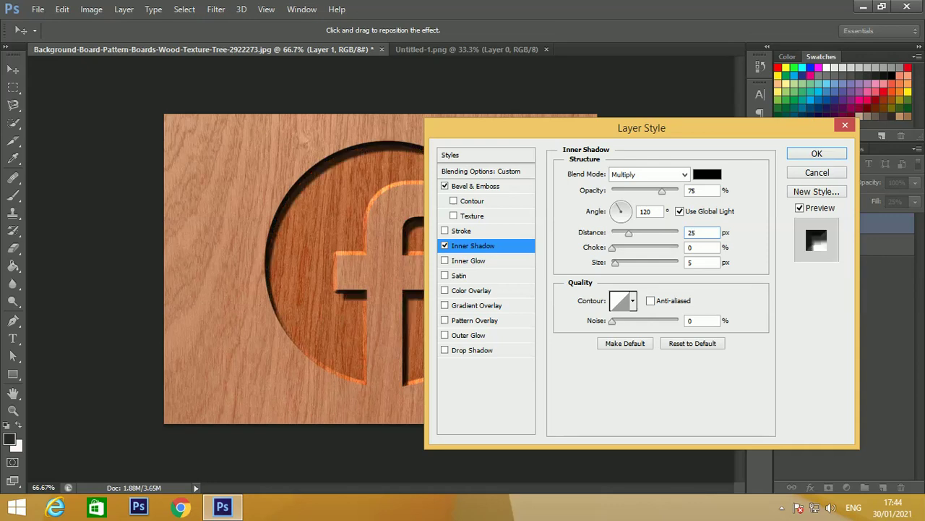
pyautogui.press('BackSpace')
pyautogui.write('0')
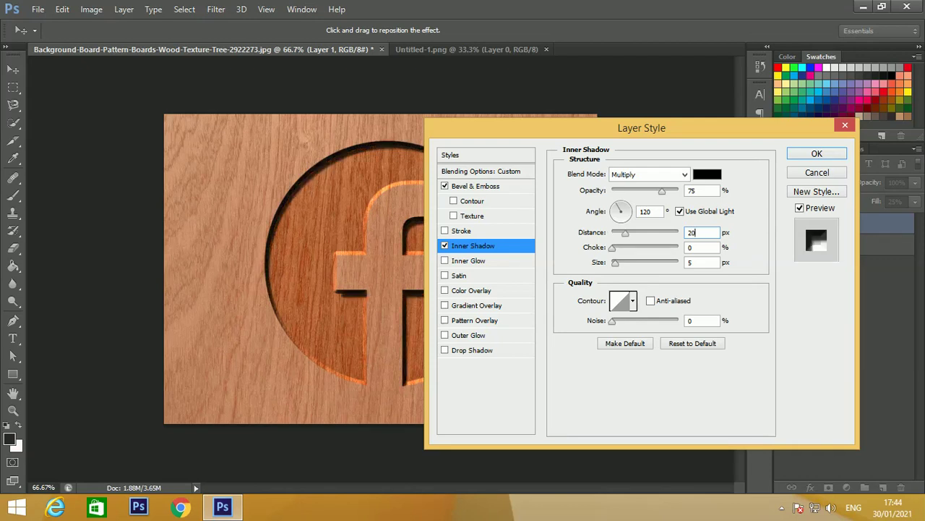
pyautogui.press('Tab')
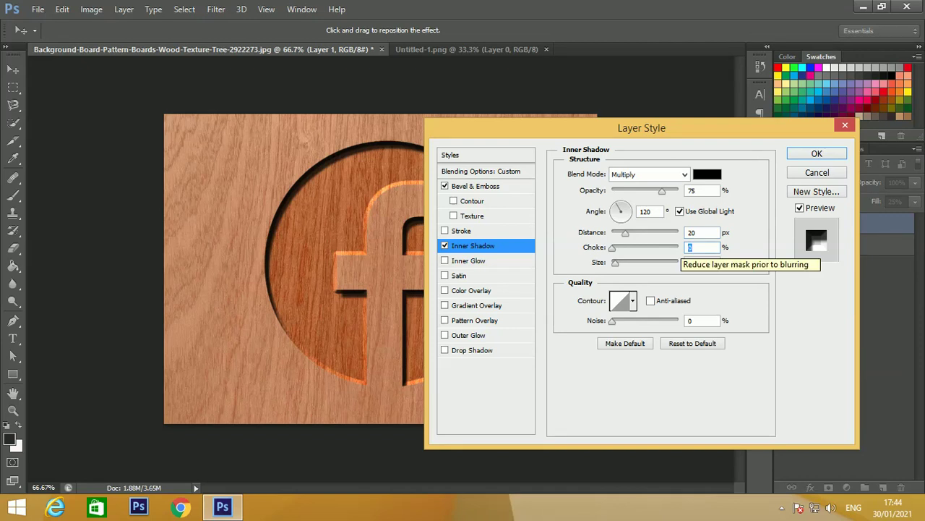
pyautogui.write('25')
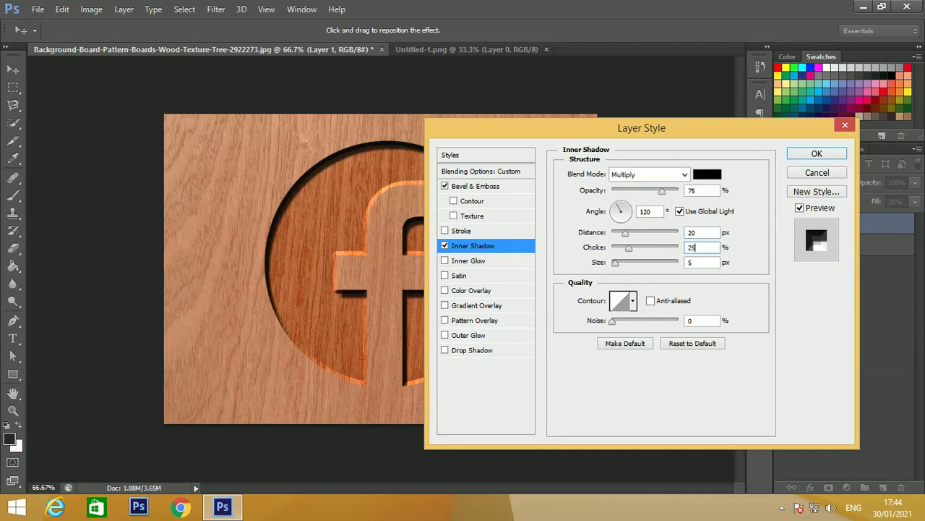
pyautogui.press('Tab')
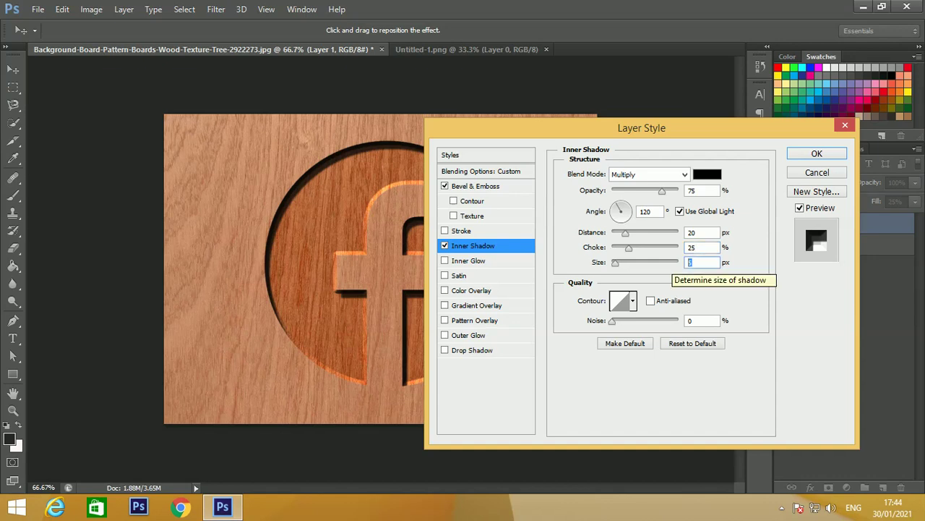
pyautogui.write('30')
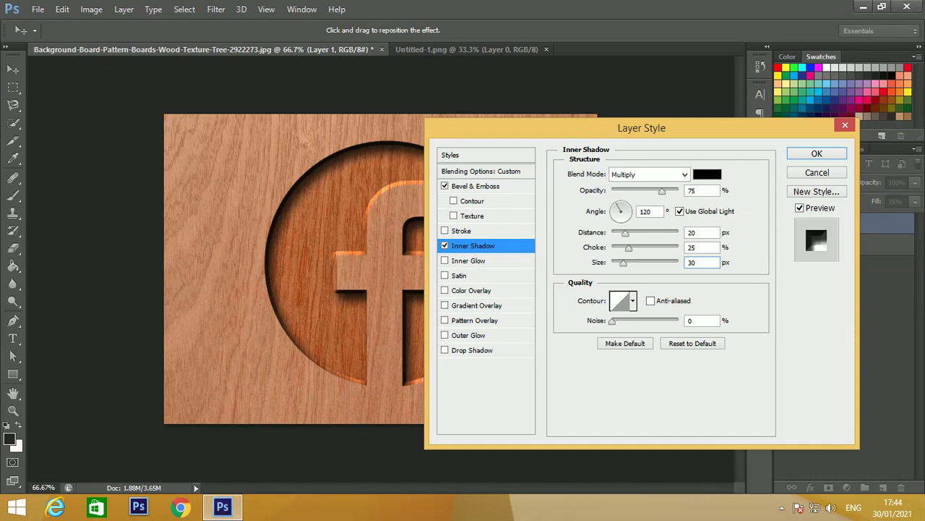
pyautogui.moveTo(641, 128); pyautogui.dragTo(789, 169)
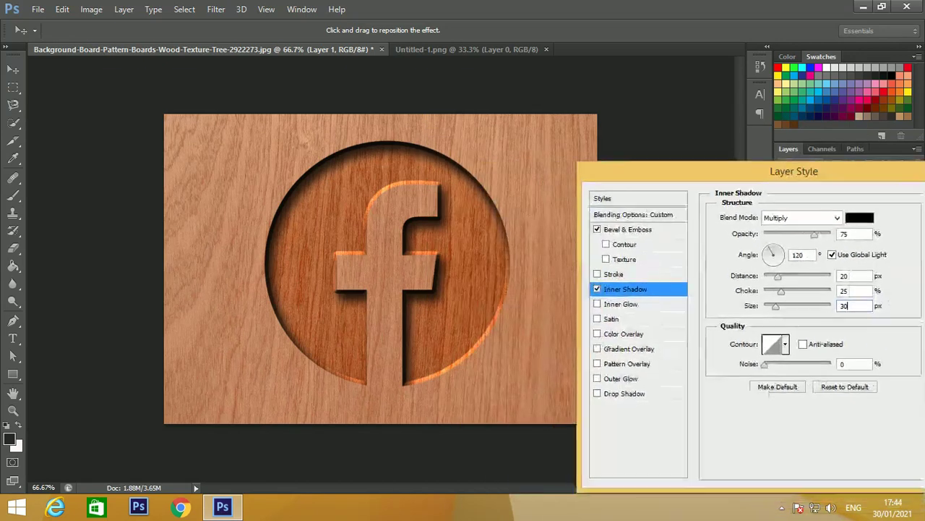
pyautogui.moveTo(789, 169); pyautogui.dragTo(735, 171)
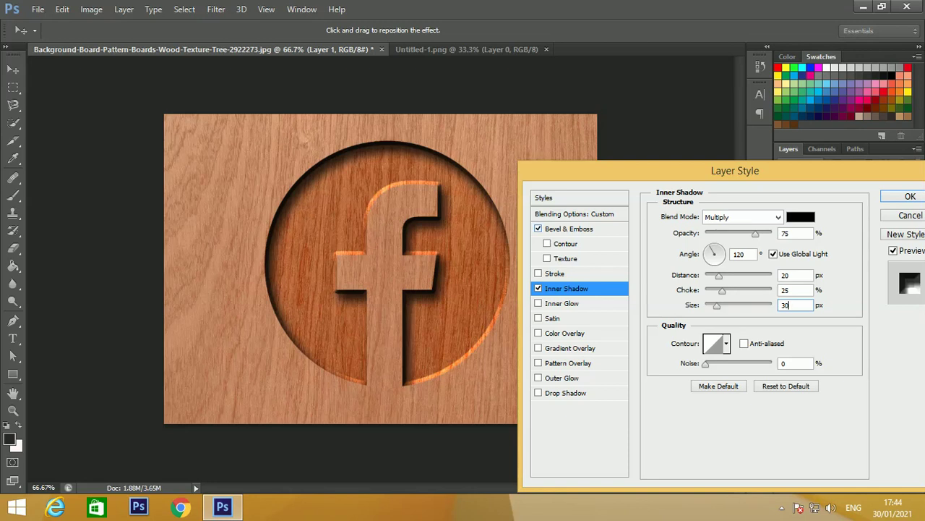
# Change Bevel & Emboss to 67% highlight opacity, 125° angle and about 15 px size.
pyautogui.click(569, 228)
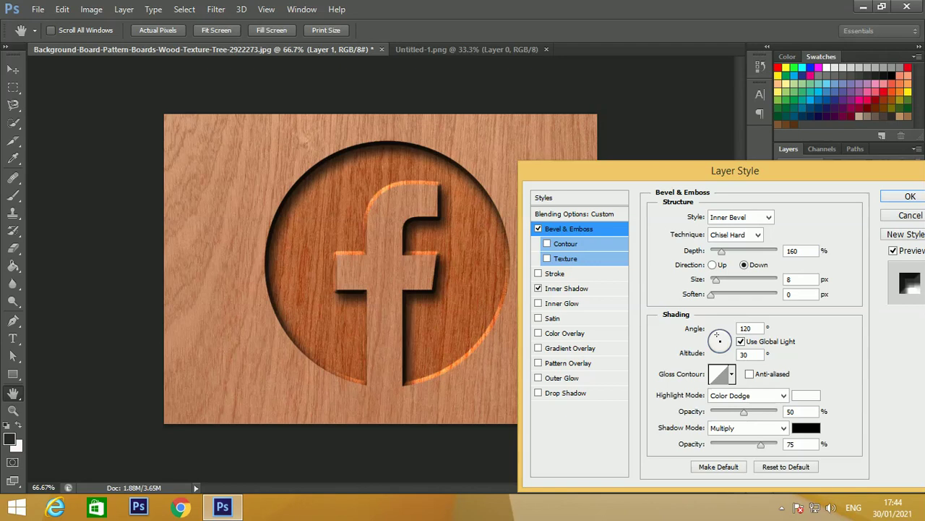
pyautogui.moveTo(744, 411); pyautogui.dragTo(760, 411)
pyautogui.moveTo(761, 412); pyautogui.dragTo(756, 411)
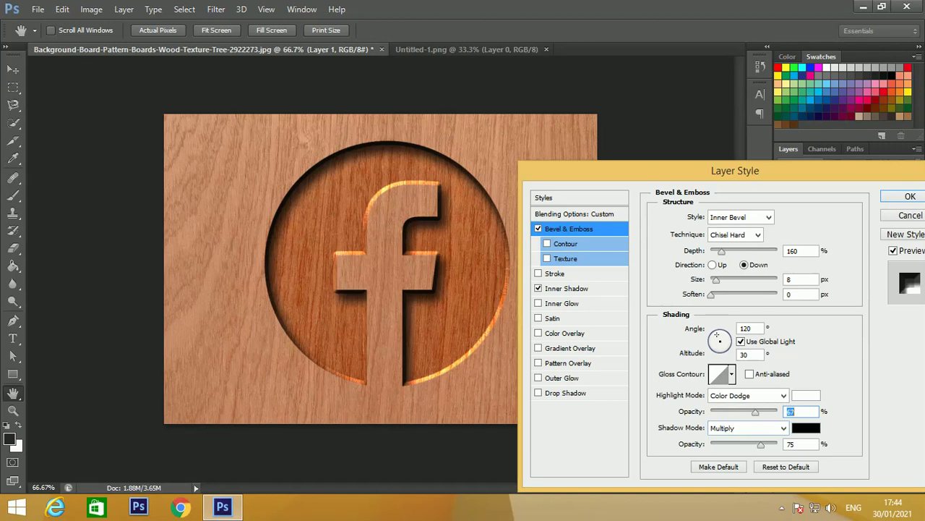
pyautogui.write('67')
pyautogui.press('Tab')
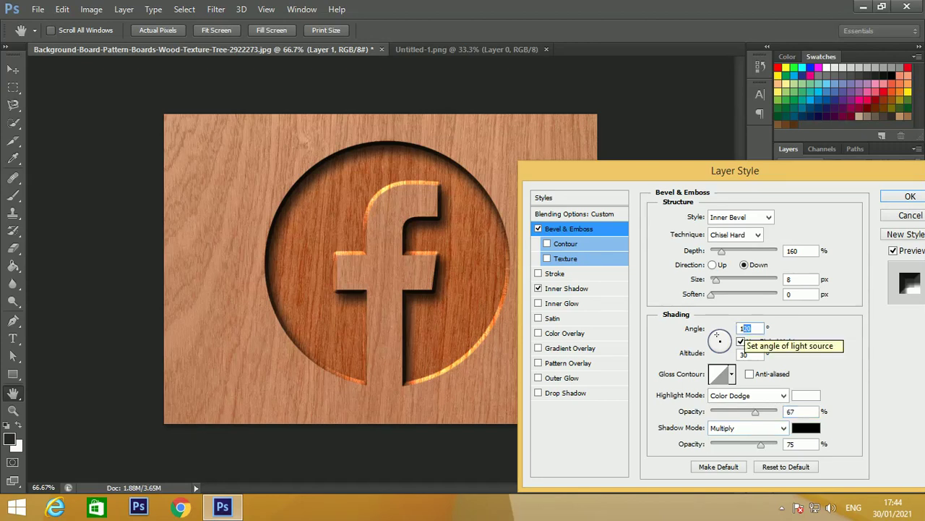
pyautogui.write('125')
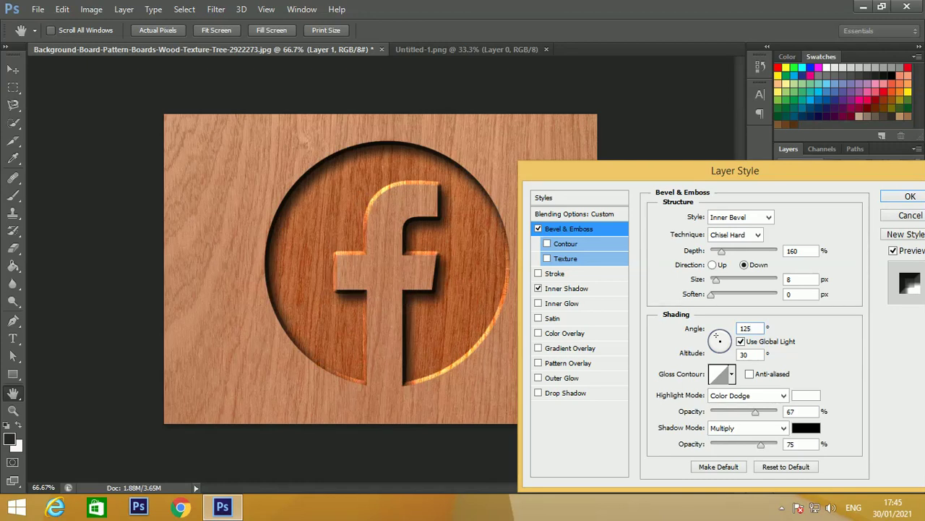
pyautogui.moveTo(716, 279); pyautogui.dragTo(716, 279)
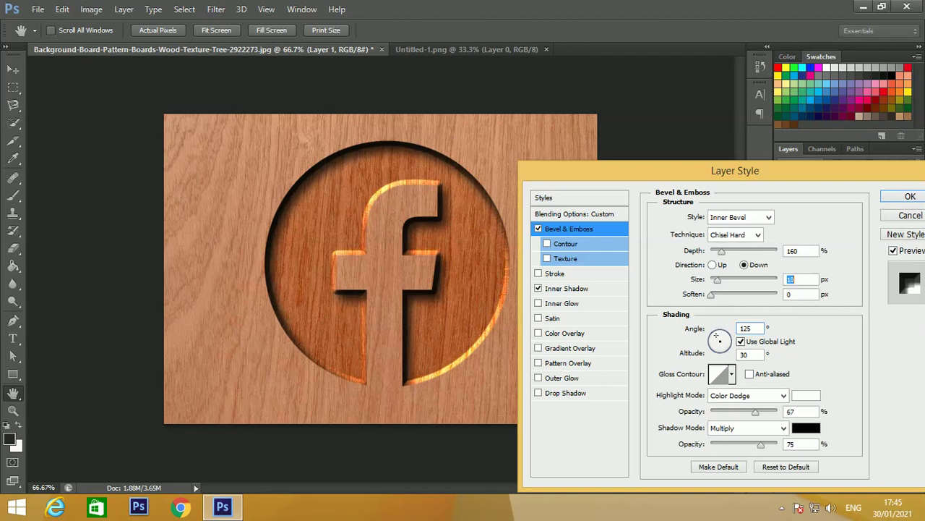